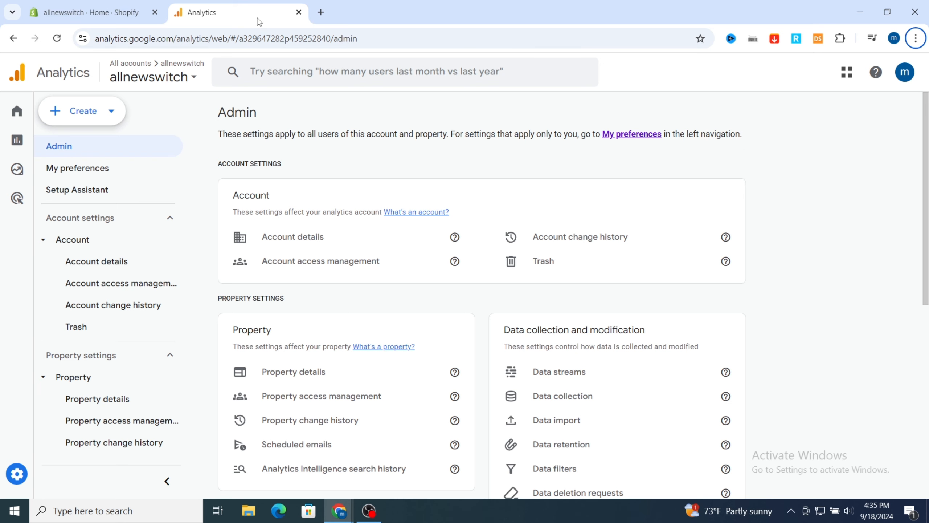
{"action": "left_click", "coordinate": [68, 6]}
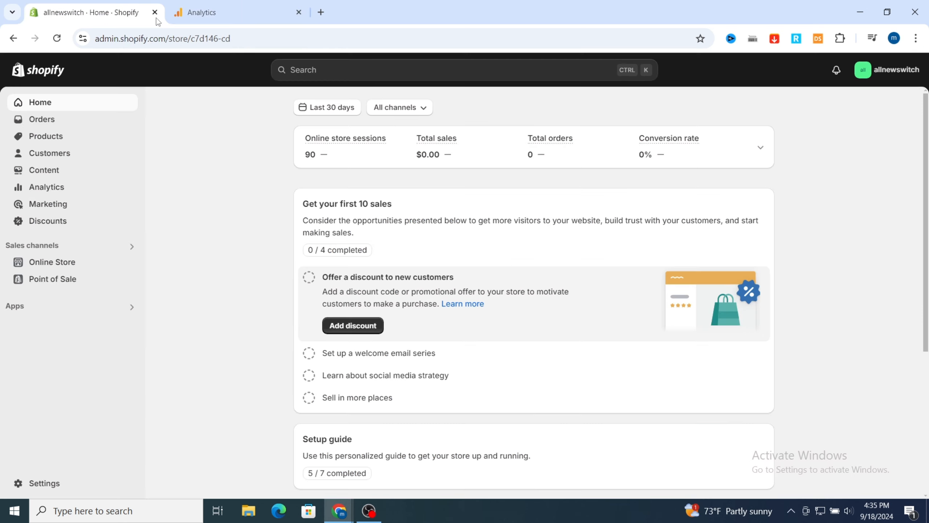
{"action": "left_click", "coordinate": [183, 12]}
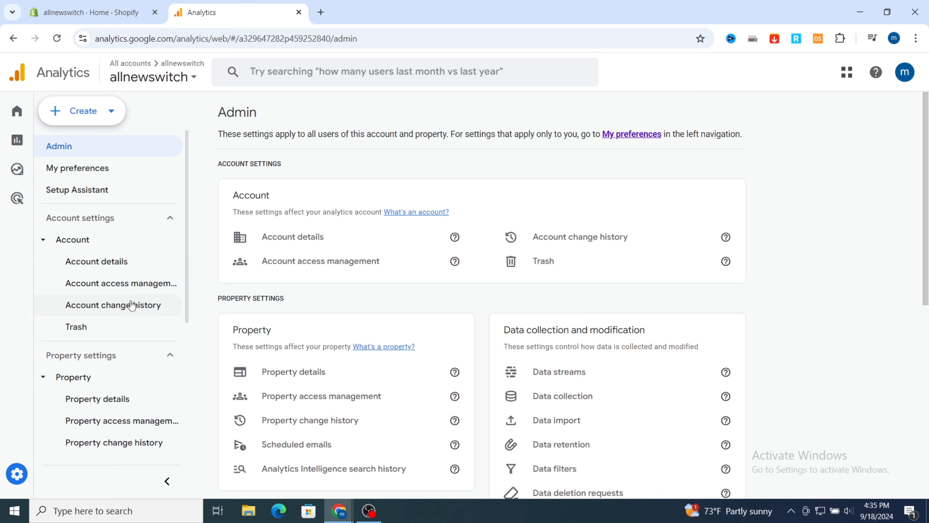
{"action": "mouse_move", "coordinate": [68, 238]}
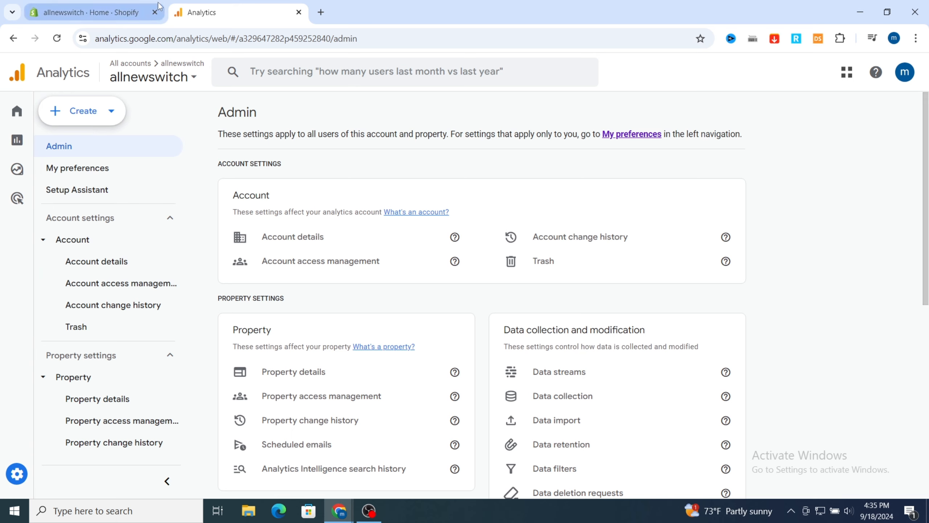
{"action": "left_click", "coordinate": [106, 6]}
{"action": "left_click", "coordinate": [222, 12]}
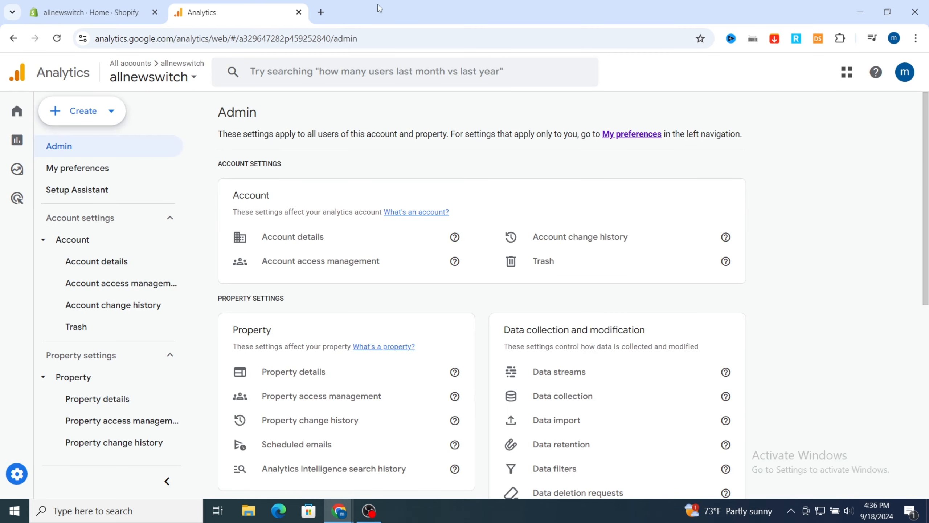
{"action": "left_click", "coordinate": [325, 13]}
{"action": "left_click", "coordinate": [445, 12]}
Start a new Analytics property named allnew.switch, keeping the default time zone and currency, and continue to the business details
{"action": "left_click", "coordinate": [95, 119]}
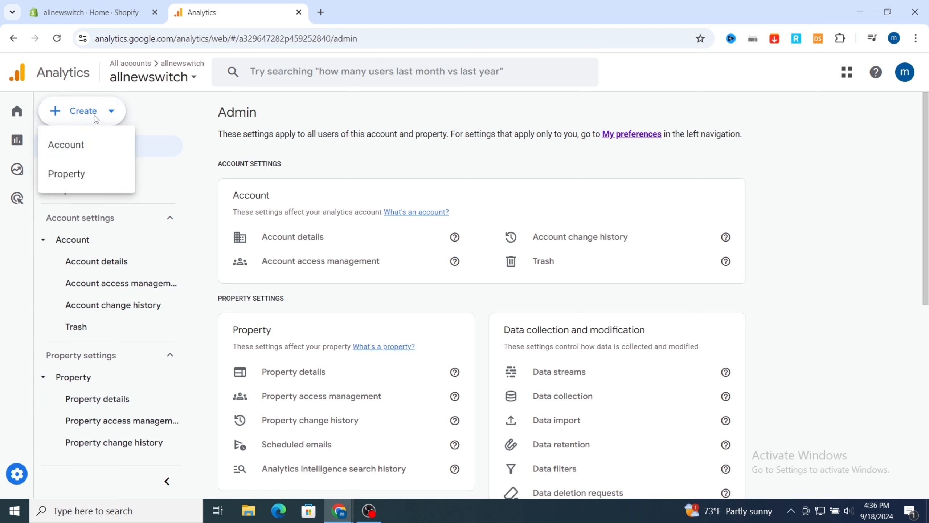
{"action": "left_click", "coordinate": [55, 174]}
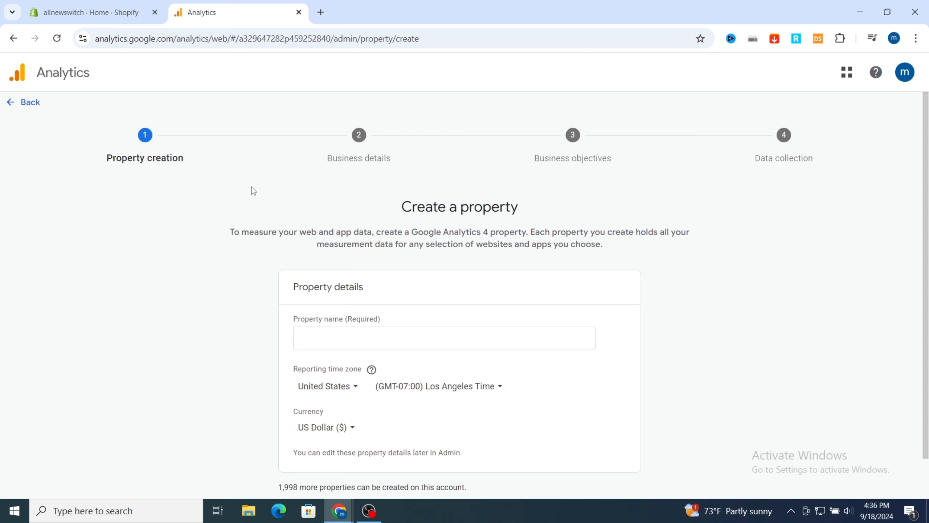
{"action": "scroll", "coordinate": [253, 190], "scroll_direction": "down", "scroll_amount": 1}
{"action": "left_click", "coordinate": [342, 291]}
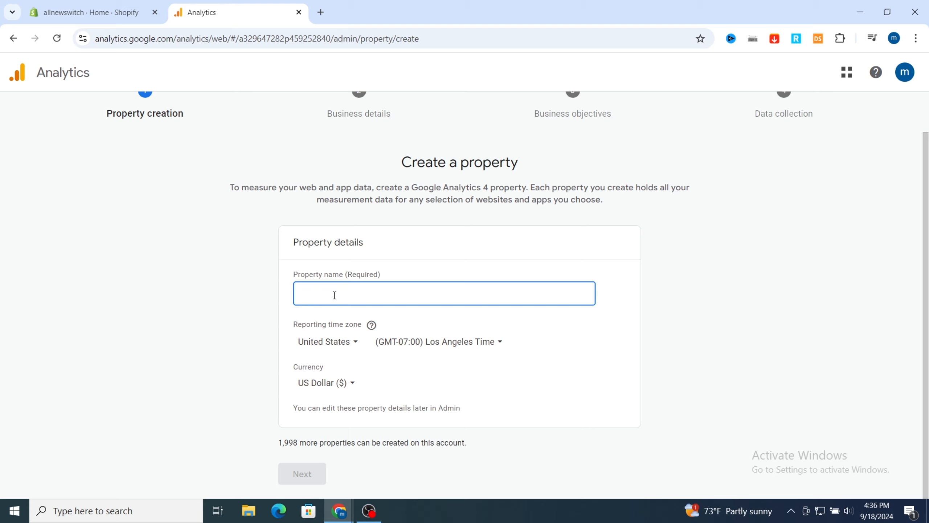
{"action": "type", "text": "ew.switch"}
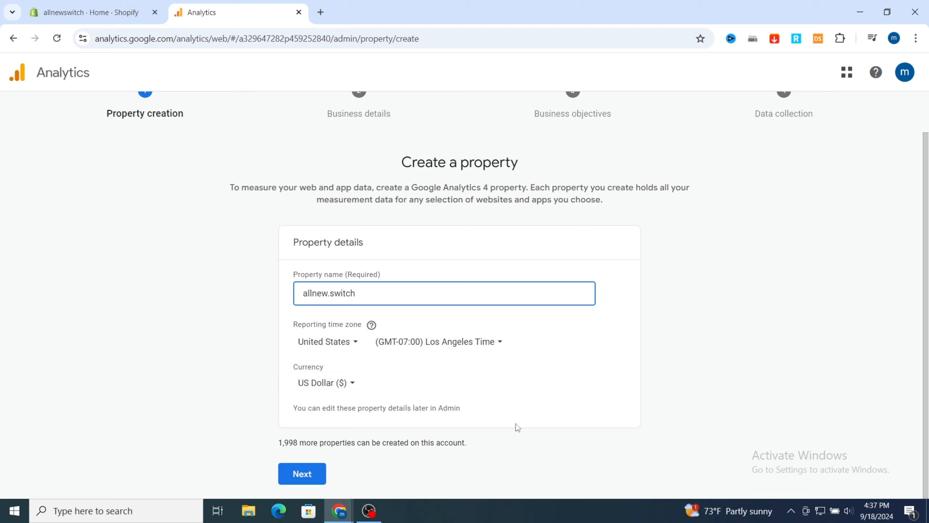
{"action": "left_click", "coordinate": [300, 476]}
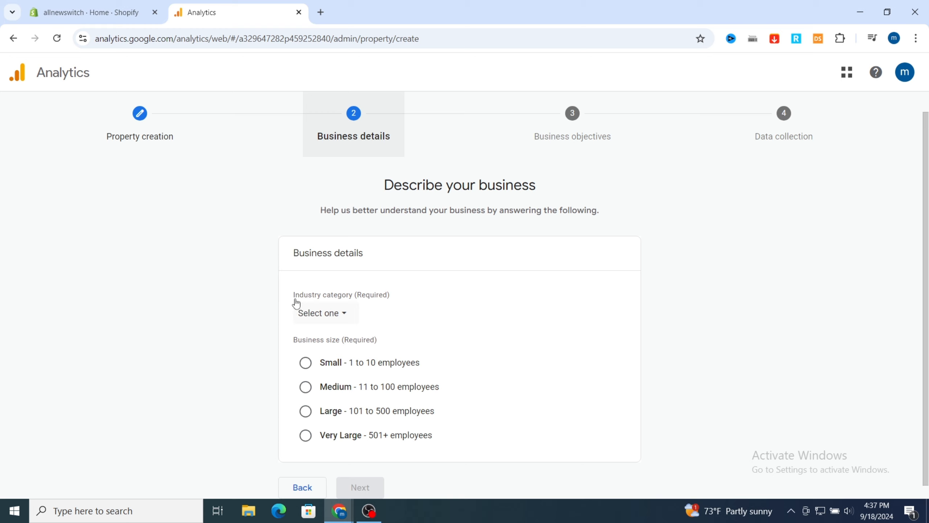
Set the industry category to Shopping and the business size to Small (1 to 10 employees), and continue to the business objectives
{"action": "left_click", "coordinate": [332, 314]}
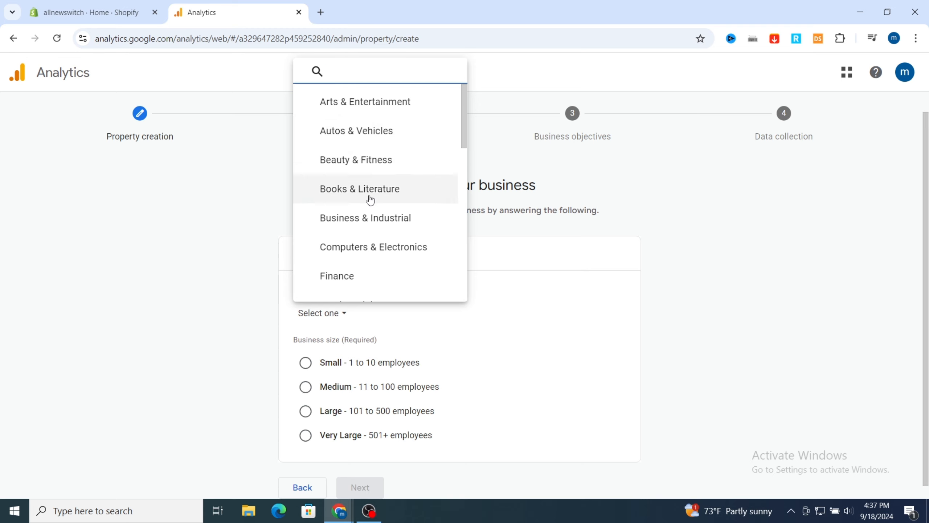
{"action": "scroll", "coordinate": [371, 199], "scroll_direction": "down", "scroll_amount": 3}
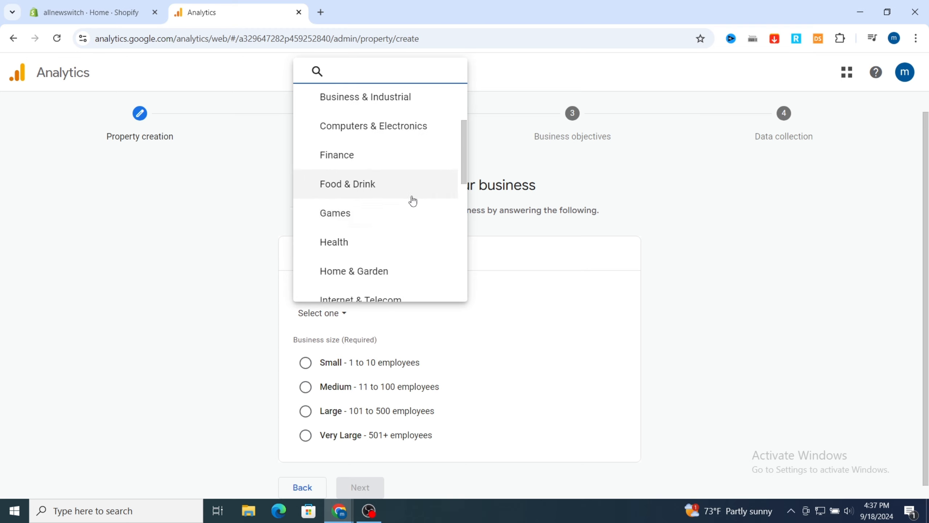
{"action": "scroll", "coordinate": [369, 251], "scroll_direction": "down", "scroll_amount": 5}
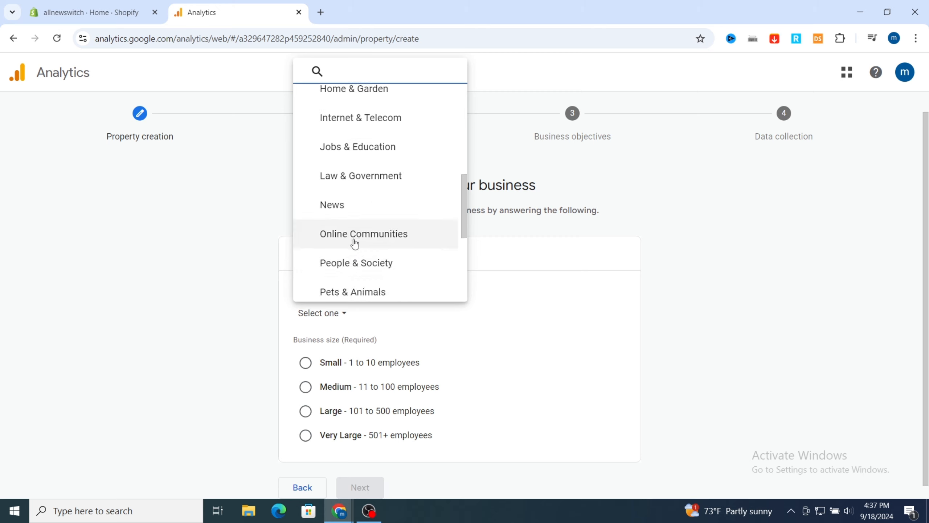
{"action": "scroll", "coordinate": [355, 243], "scroll_direction": "down", "scroll_amount": 5}
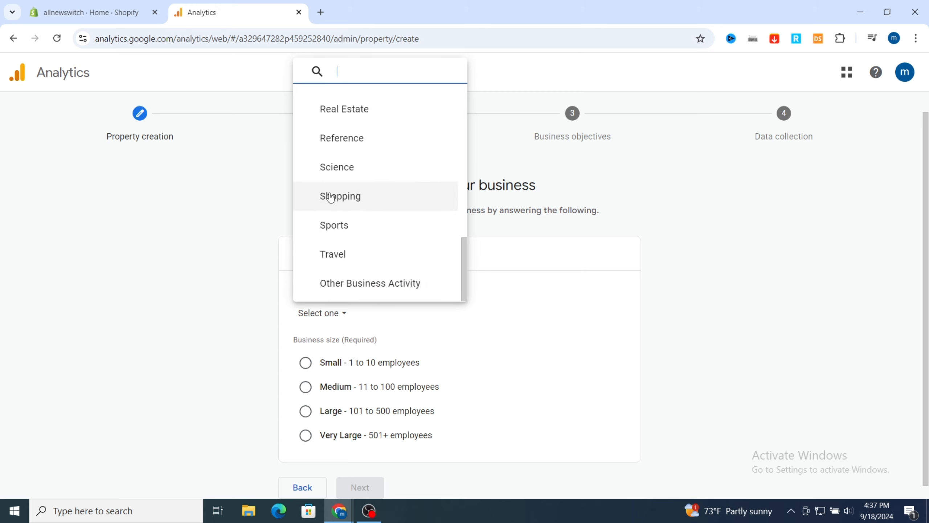
{"action": "left_click", "coordinate": [338, 209]}
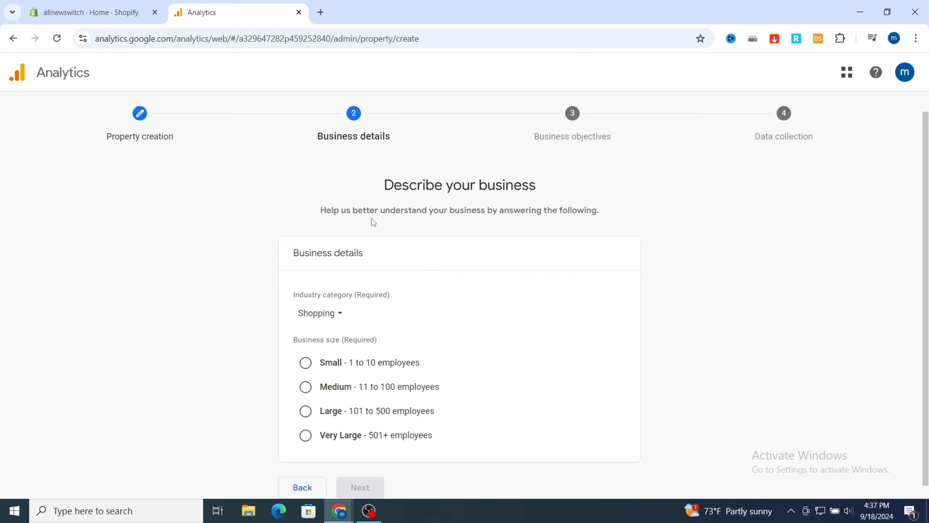
{"action": "scroll", "coordinate": [490, 355], "scroll_direction": "down", "scroll_amount": 1}
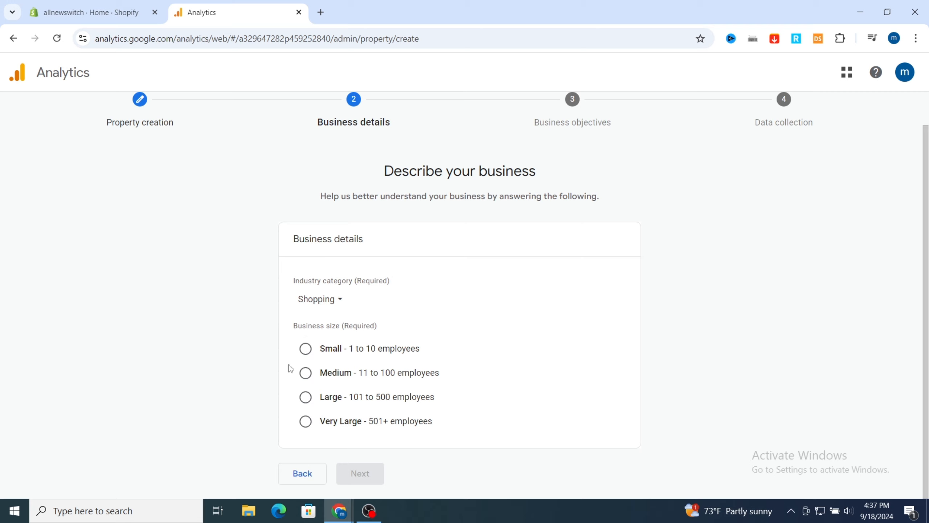
{"action": "left_click", "coordinate": [306, 349]}
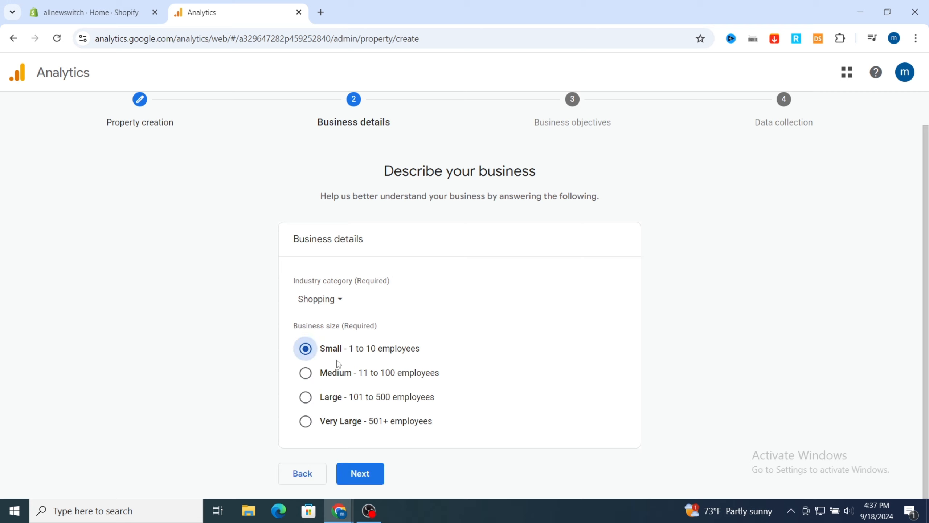
{"action": "left_click", "coordinate": [361, 473]}
Choose Traffic as the business objective and create the property
{"action": "scroll", "coordinate": [664, 280], "scroll_direction": "down", "scroll_amount": 3}
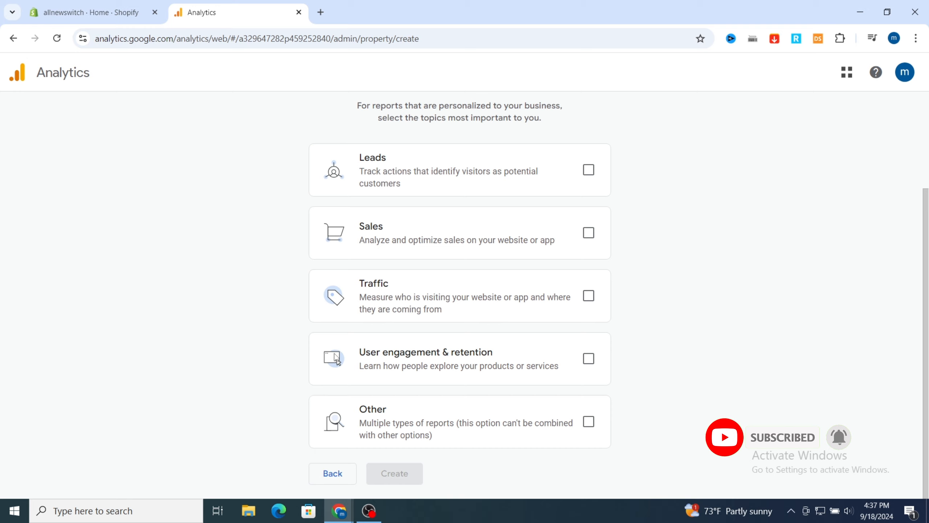
{"action": "left_click", "coordinate": [587, 296]}
{"action": "left_click", "coordinate": [399, 476]}
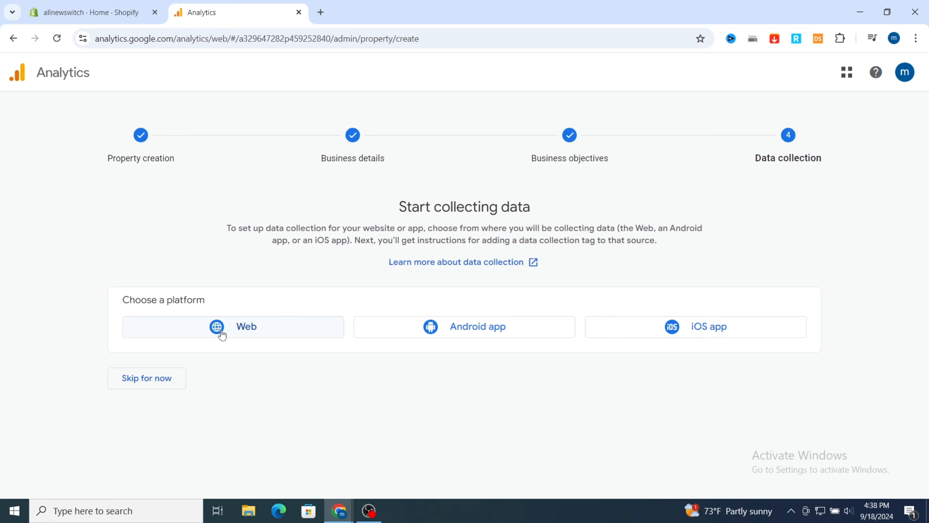
{"action": "left_click", "coordinate": [98, 17]}
{"action": "left_click", "coordinate": [246, 12]}
{"action": "left_click", "coordinate": [47, 13]}
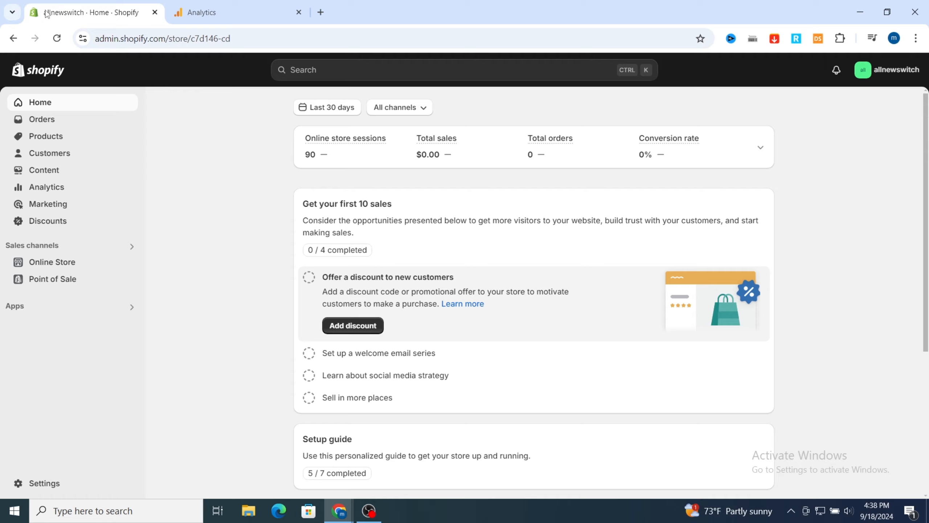
{"action": "left_click", "coordinate": [227, 12]}
{"action": "left_click", "coordinate": [225, 330]}
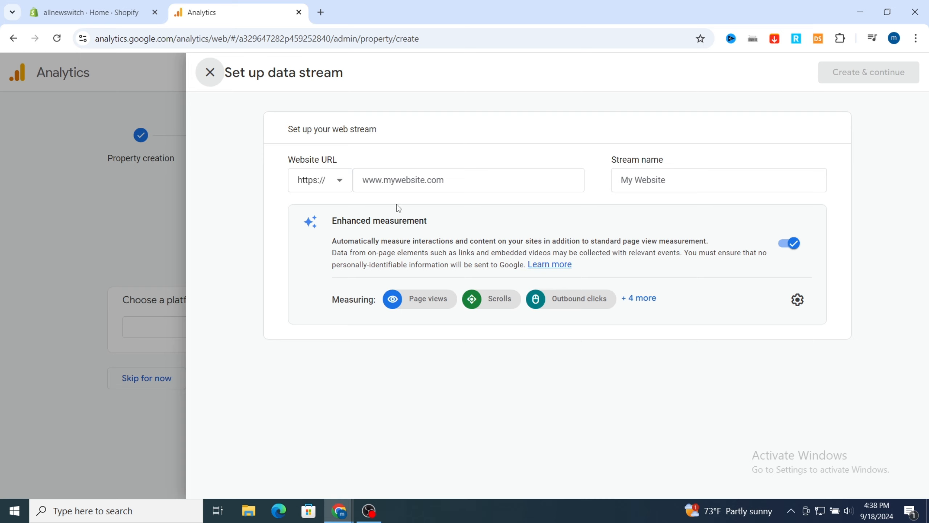
{"action": "left_click", "coordinate": [393, 185]}
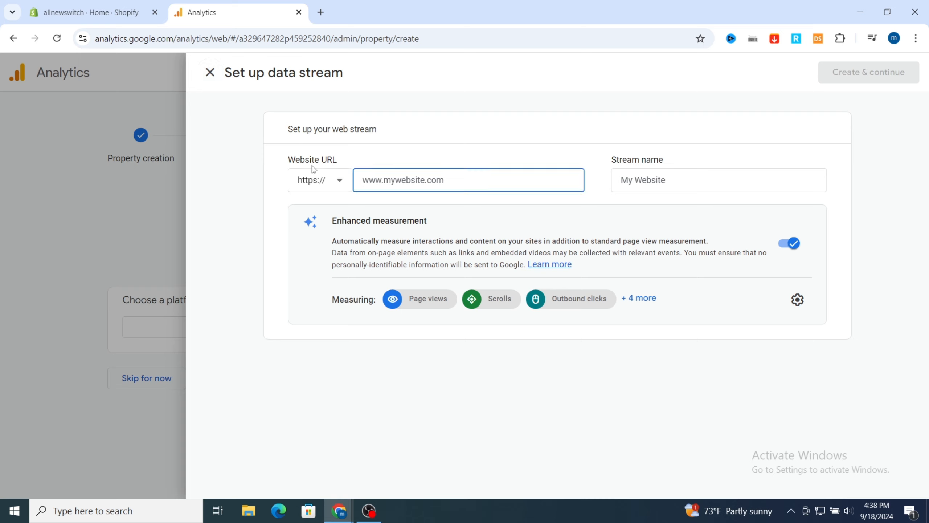
{"action": "left_click", "coordinate": [101, 18]}
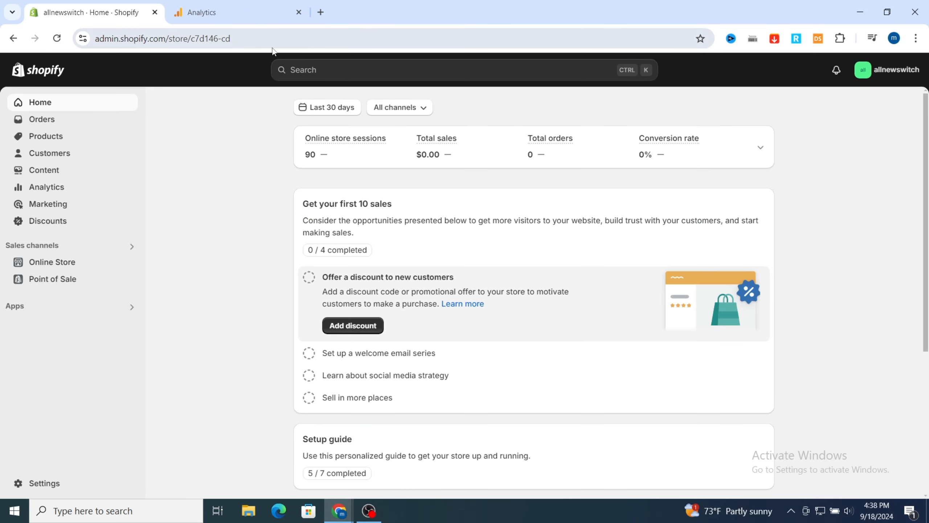
{"action": "left_click", "coordinate": [247, 43]}
{"action": "key", "text": "ctrl+c"}
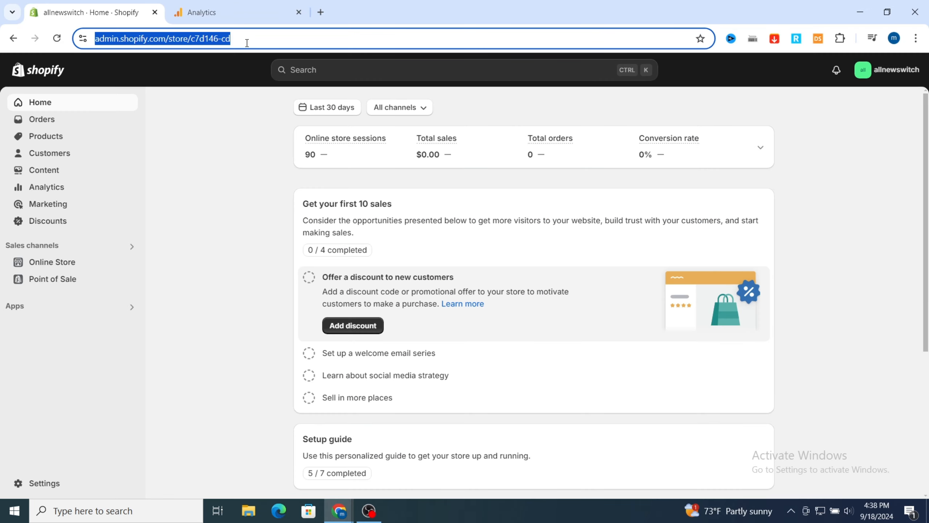
{"action": "left_click", "coordinate": [241, 14]}
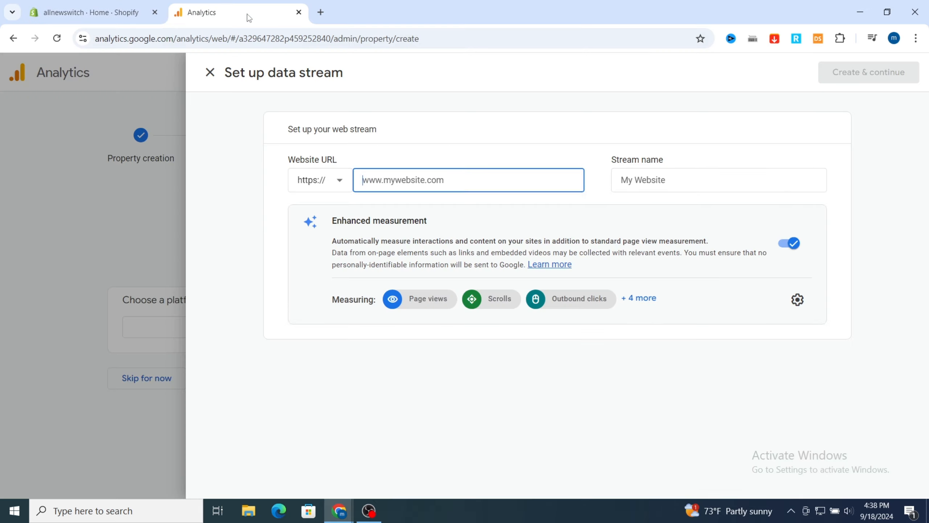
{"action": "left_click", "coordinate": [392, 182]}
{"action": "key", "text": "ctrl+v"}
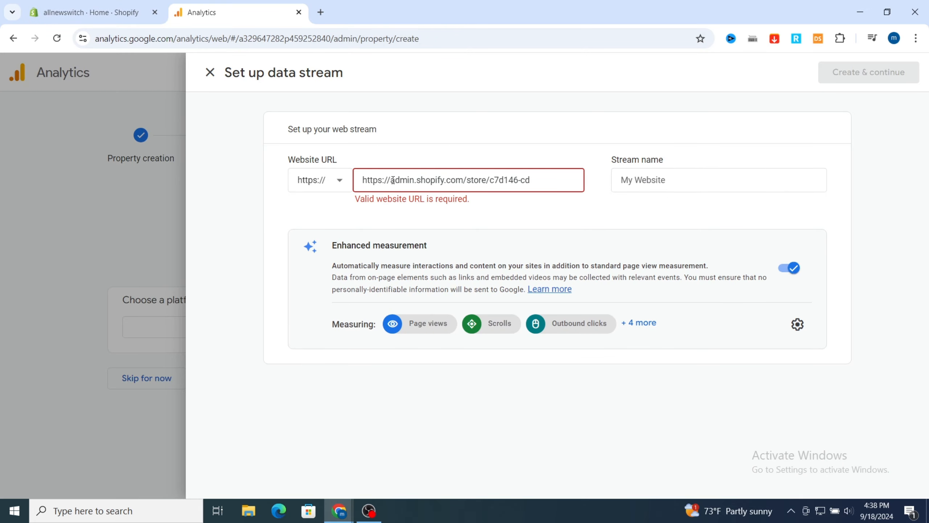
{"action": "left_click_drag", "start_coordinate": [390, 180], "coordinate": [362, 190]}
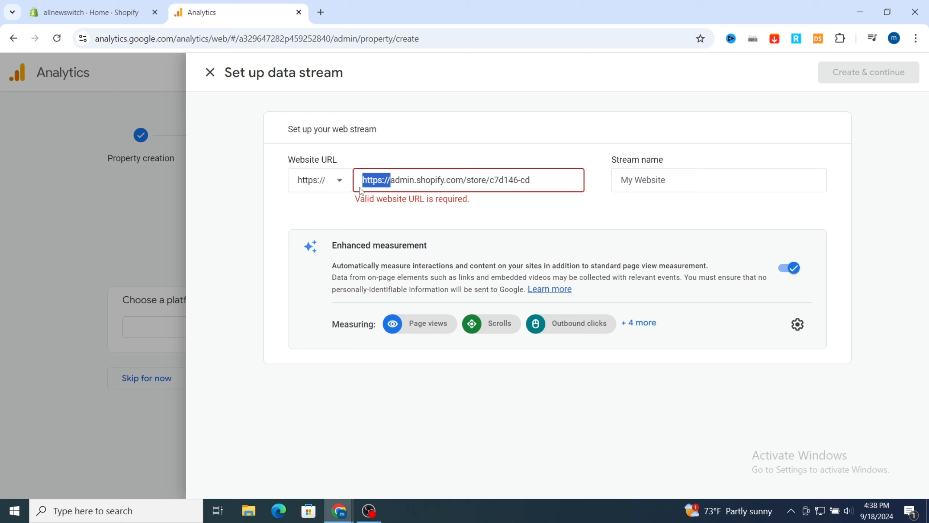
{"action": "key", "text": "BackSpace"}
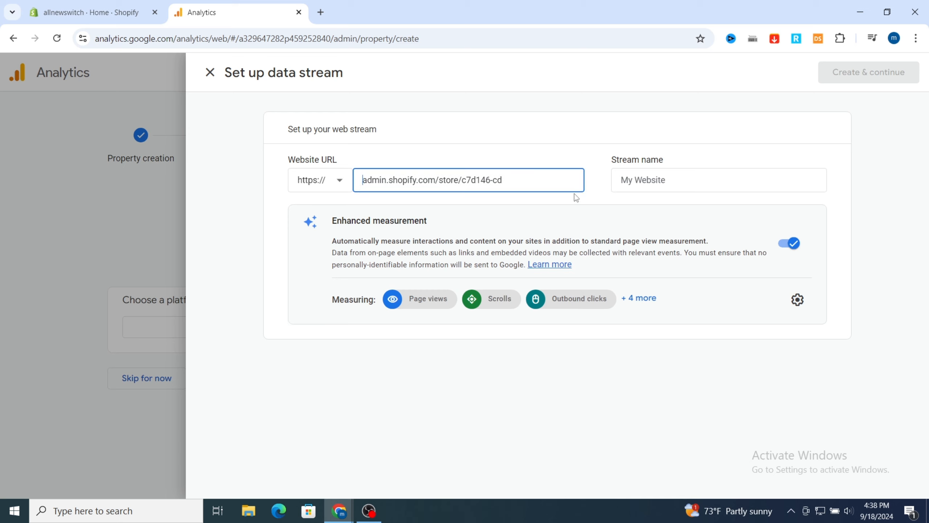
Name the web stream allnew.switch and create it, continuing to the Google tag setup
{"action": "left_click", "coordinate": [651, 186]}
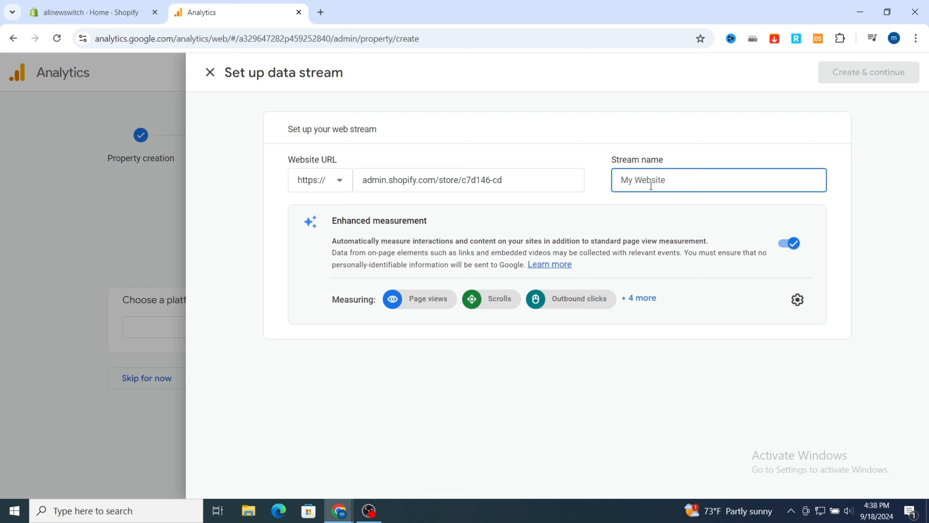
{"action": "type", "text": "allnew.switch"}
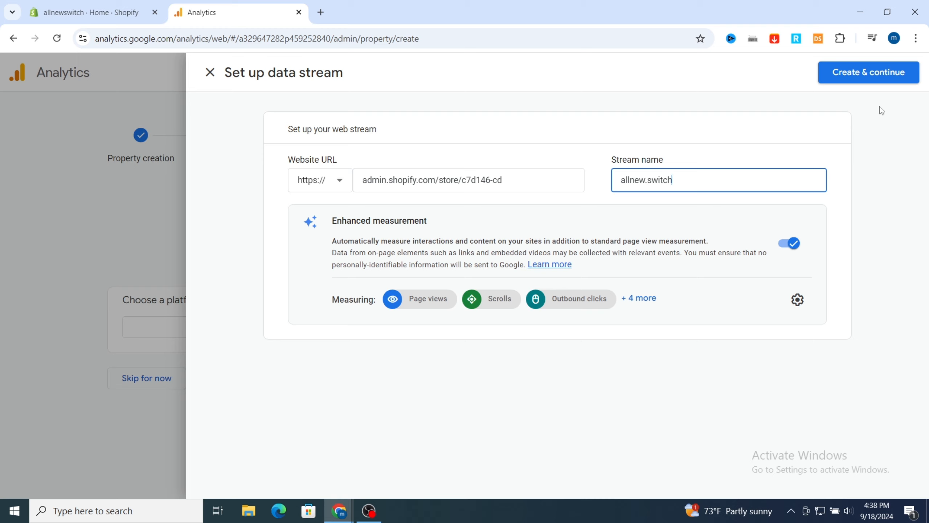
{"action": "left_click", "coordinate": [865, 73]}
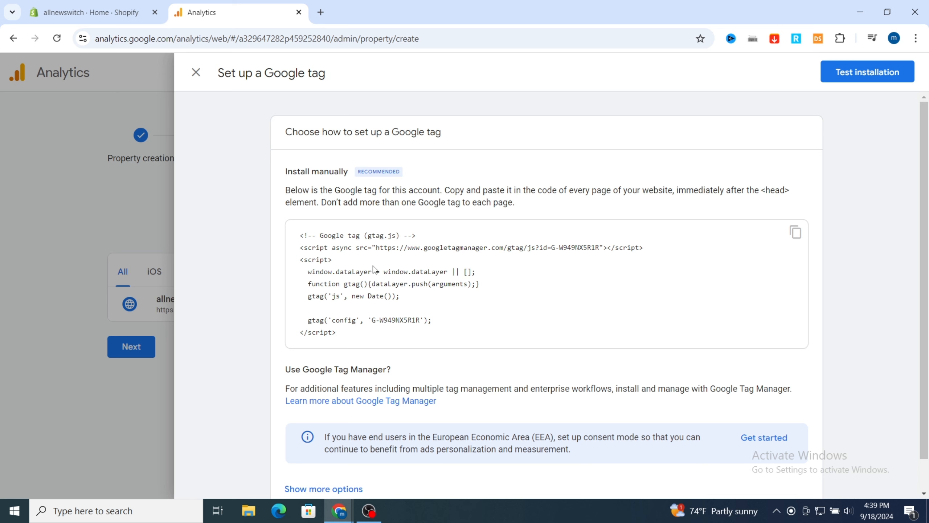
Copy the Google tag code for manual installation and open the online store's Themes page in Shopify
{"action": "scroll", "coordinate": [476, 302], "scroll_direction": "down", "scroll_amount": 1}
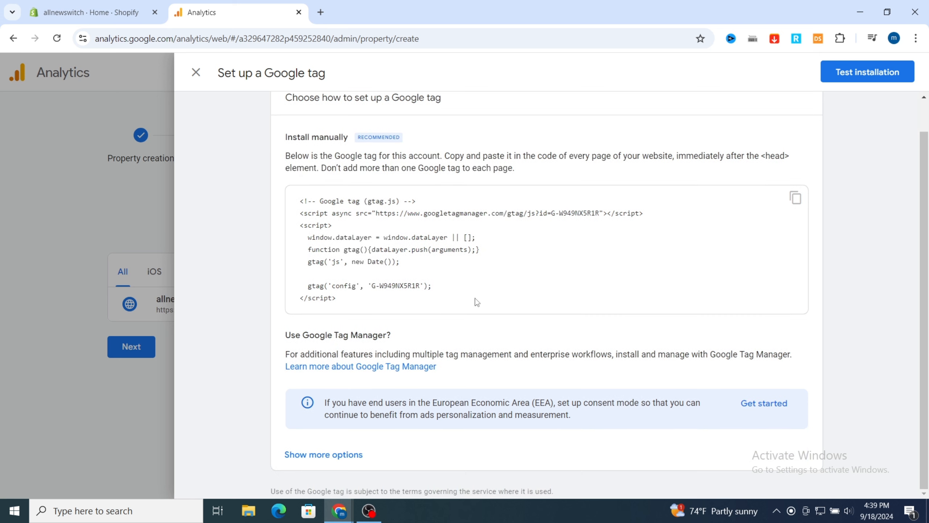
{"action": "left_click", "coordinate": [796, 203]}
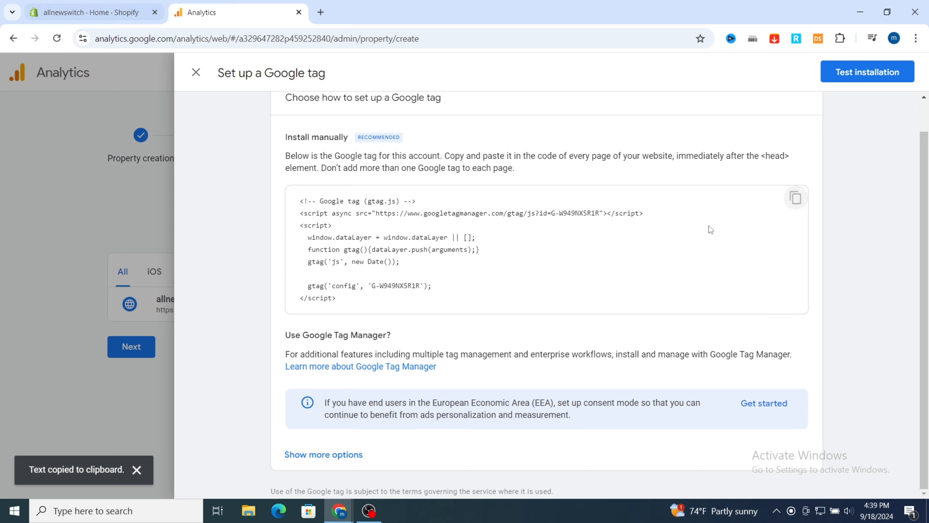
{"action": "left_click", "coordinate": [106, 13]}
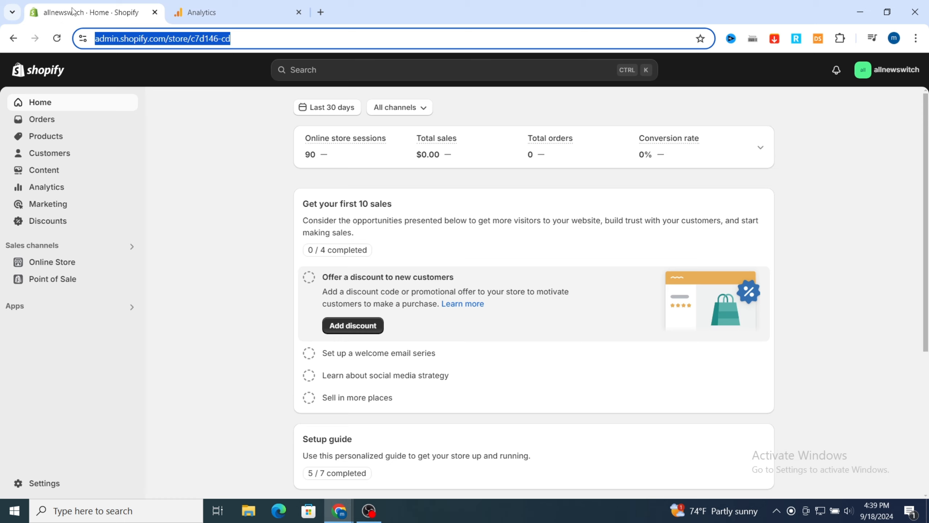
{"action": "left_click", "coordinate": [51, 263]}
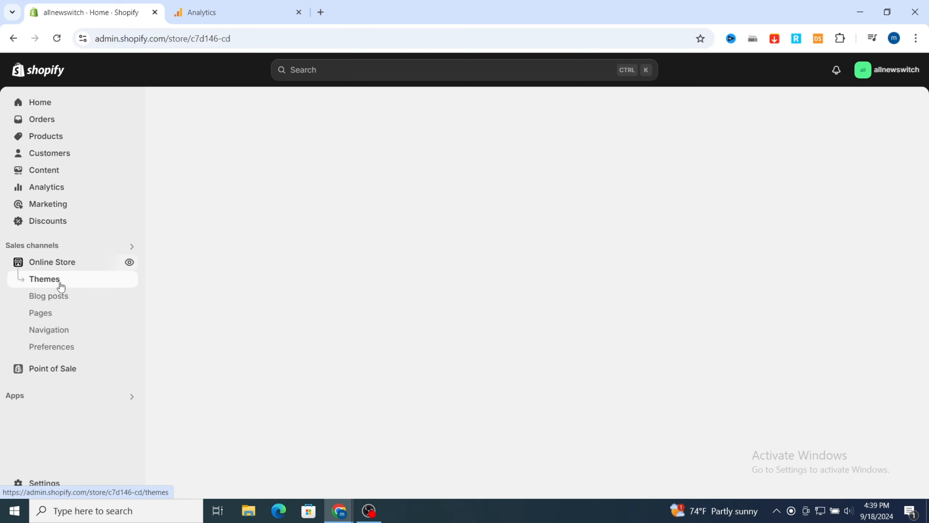
{"action": "left_click", "coordinate": [59, 285]}
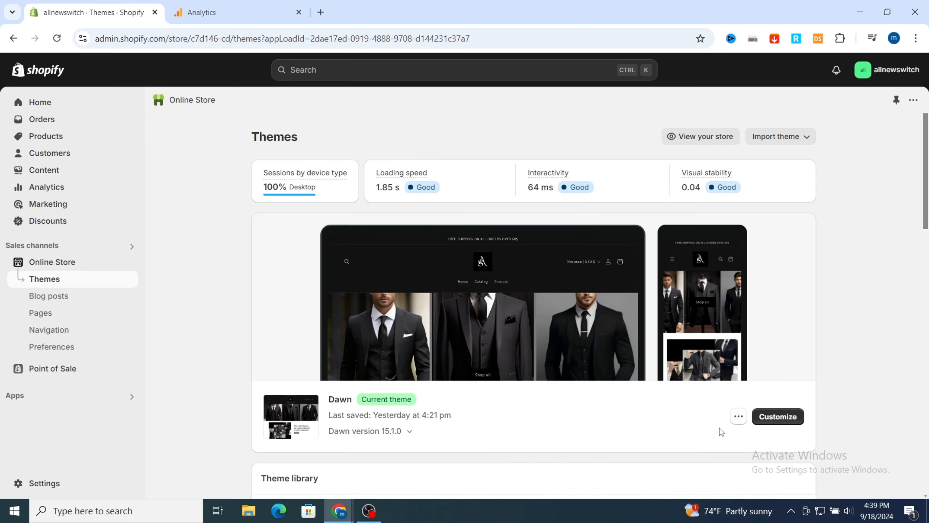
Open the code editor for the Dawn theme, check the Google tag placement instructions in Analytics, and open theme.liquid in Shopify
{"action": "left_click", "coordinate": [739, 417]}
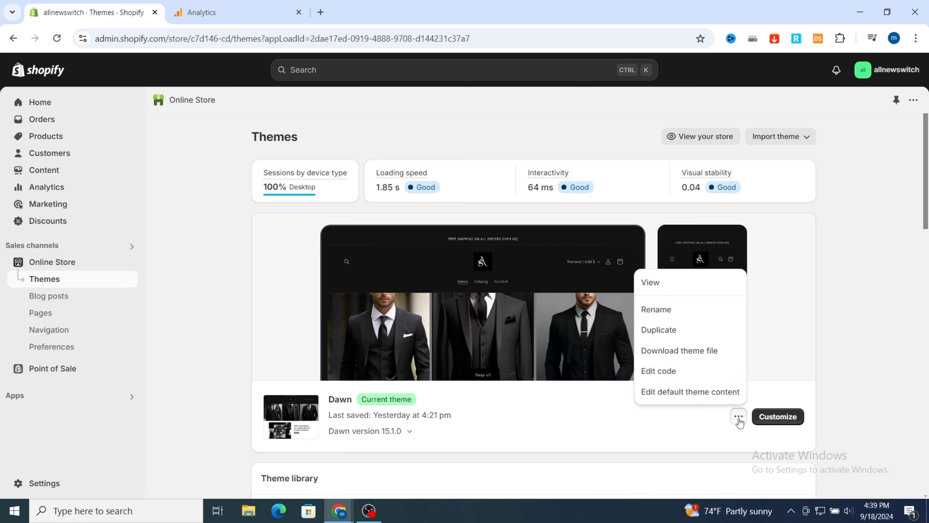
{"action": "left_click", "coordinate": [659, 371]}
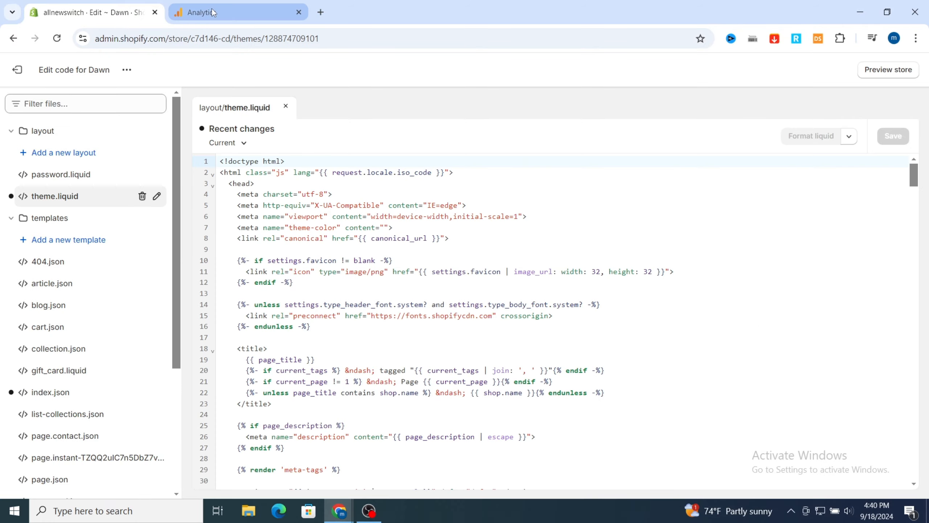
{"action": "left_click", "coordinate": [213, 12]}
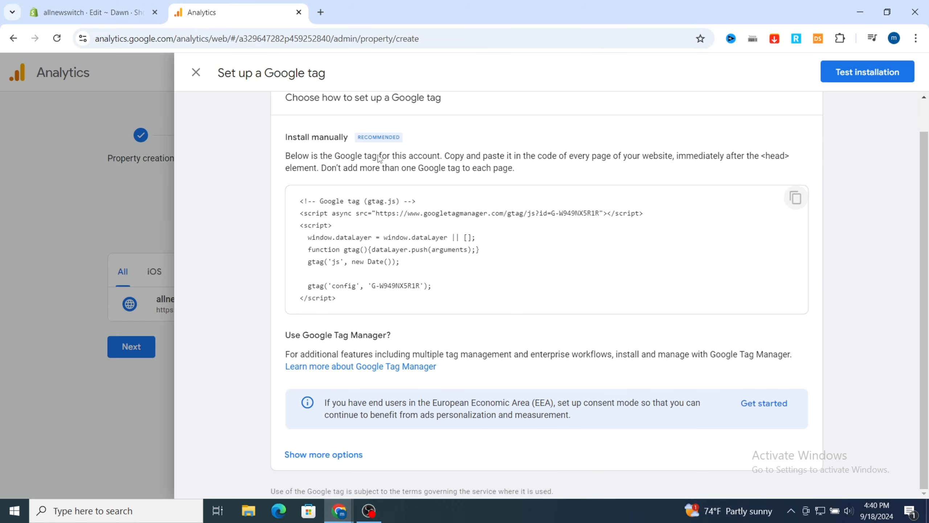
{"action": "left_click", "coordinate": [122, 5]}
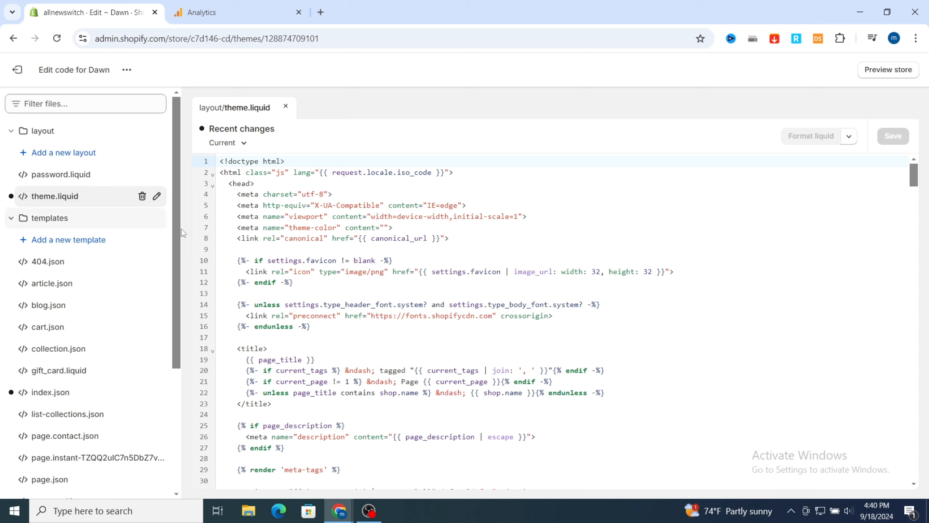
{"action": "left_click", "coordinate": [40, 196]}
Search the theme.liquid code for "head" to locate the opening <head> tag
{"action": "left_click", "coordinate": [269, 185]}
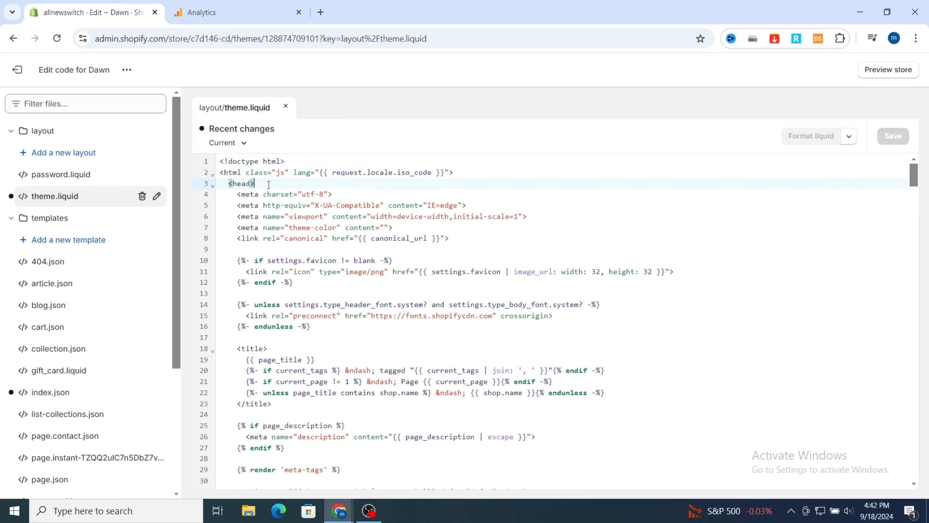
{"action": "key", "text": "ctrl+f"}
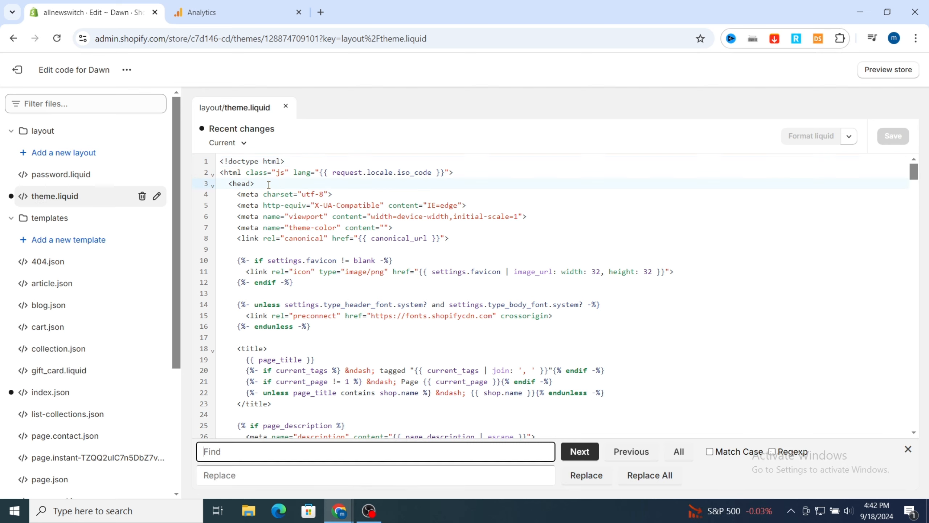
{"action": "left_click", "coordinate": [281, 453]}
{"action": "type", "text": "head"}
{"action": "left_click", "coordinate": [592, 455]}
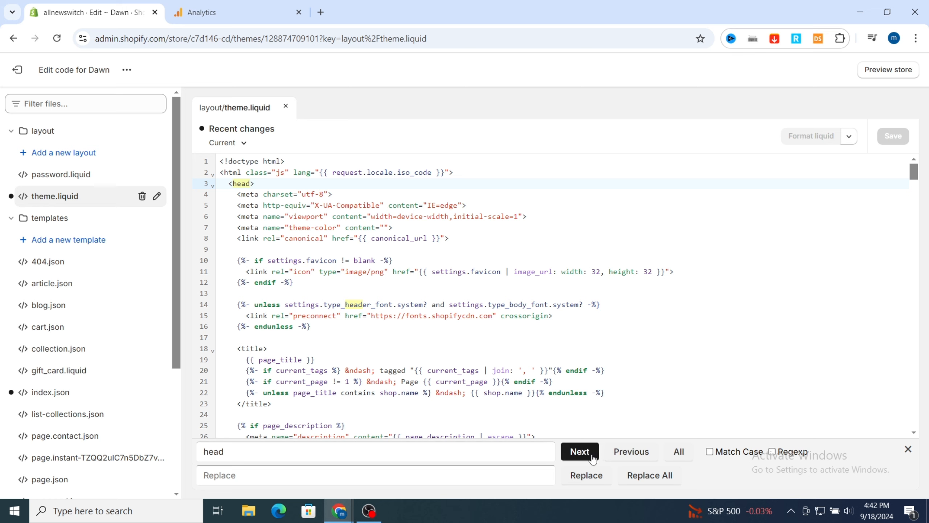
{"action": "left_click", "coordinate": [593, 456]}
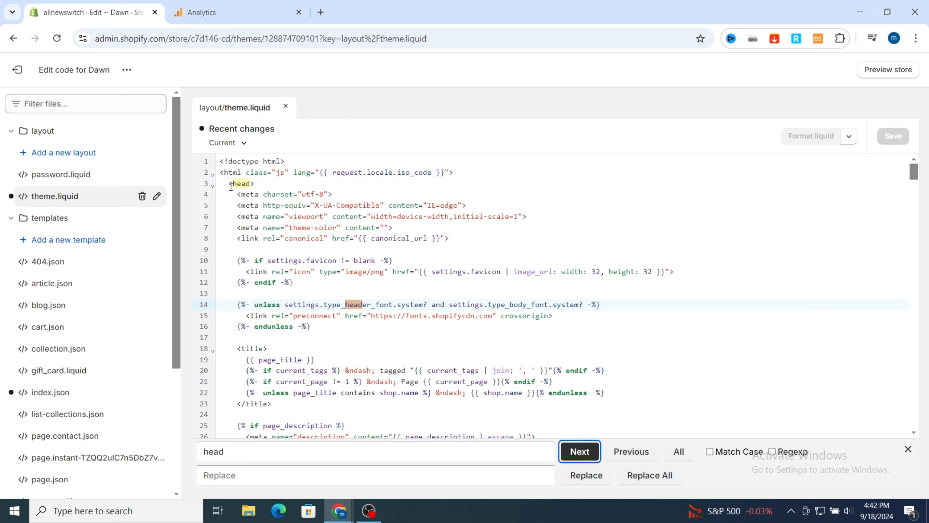
{"action": "left_click", "coordinate": [513, 188]}
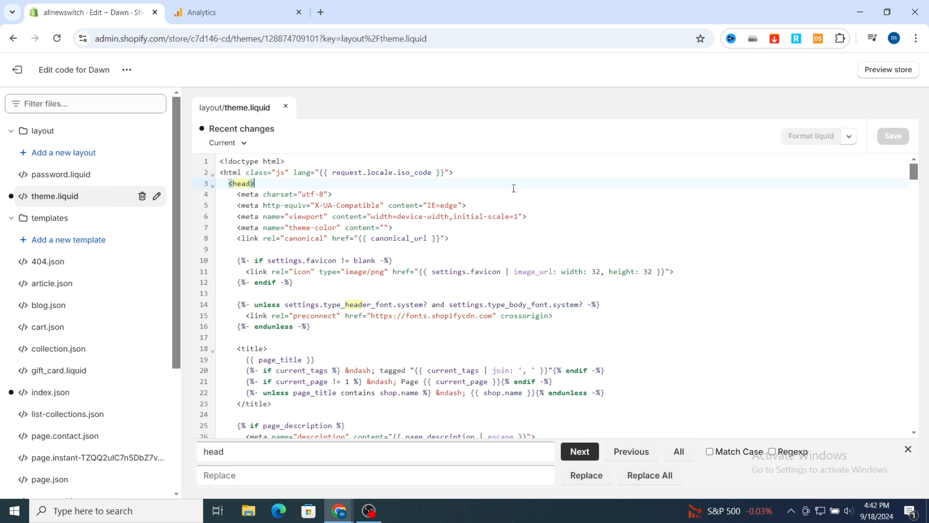
{"action": "key", "text": "ctrl+f"}
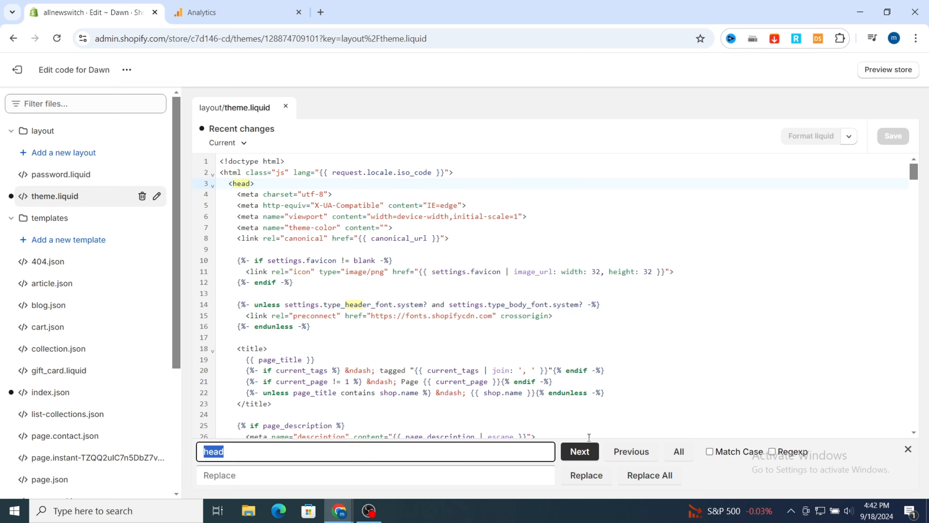
{"action": "left_click", "coordinate": [530, 75]}
{"action": "key", "text": "ctrl+f"}
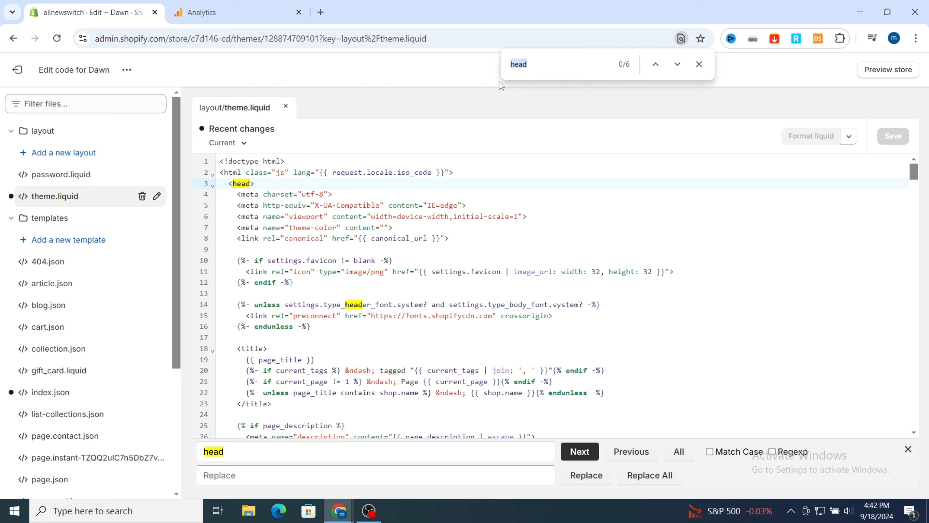
Insert the copied Google tag code on a new line directly after <head> in theme.liquid and save the file
{"action": "left_click", "coordinate": [262, 183]}
{"action": "key", "text": "Return"}
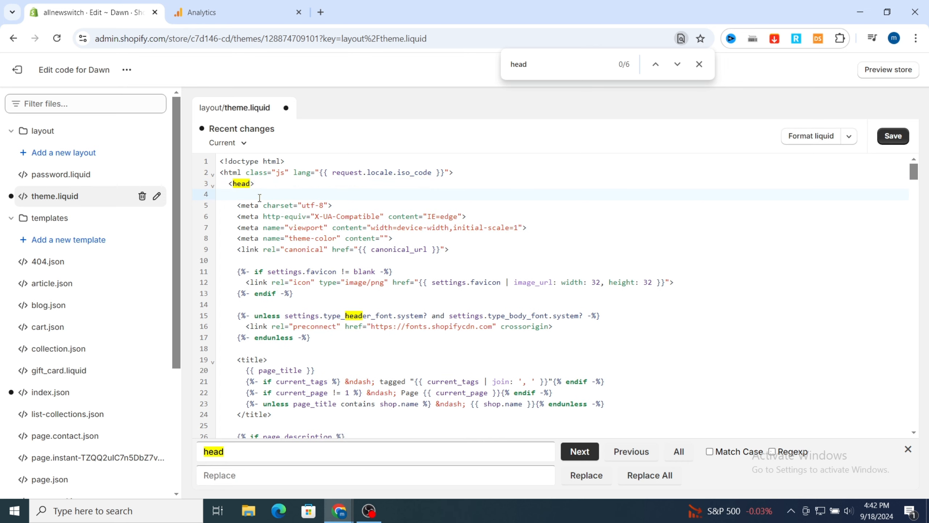
{"action": "left_click", "coordinate": [205, 18]}
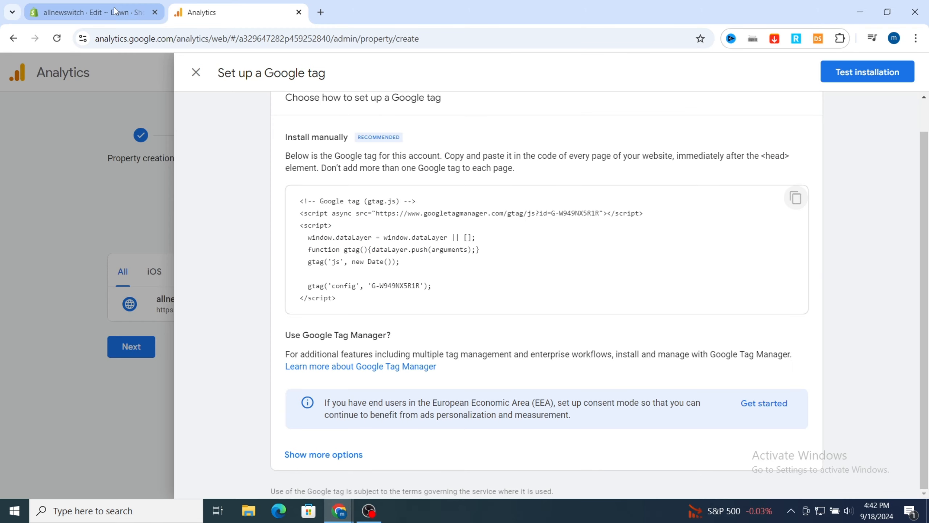
{"action": "left_click", "coordinate": [95, 12]}
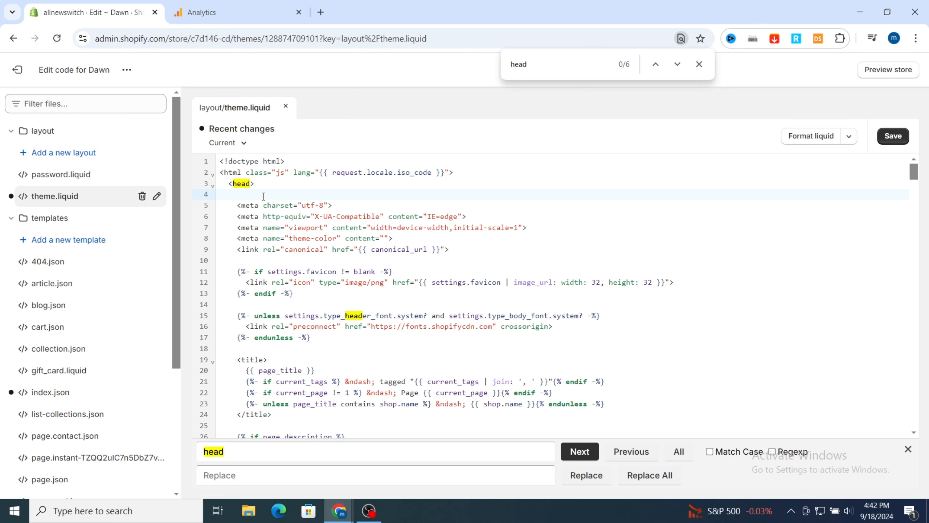
{"action": "key", "text": "ctrl+v"}
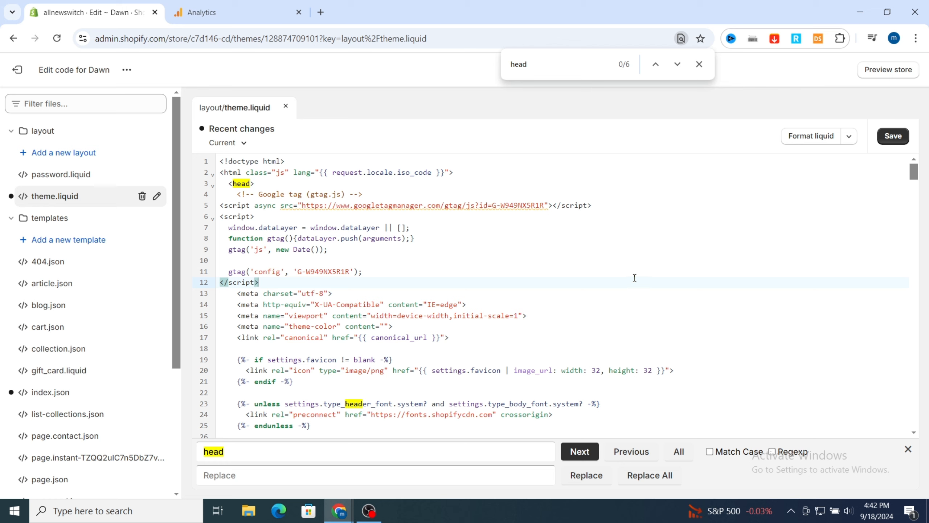
{"action": "left_click", "coordinate": [900, 143]}
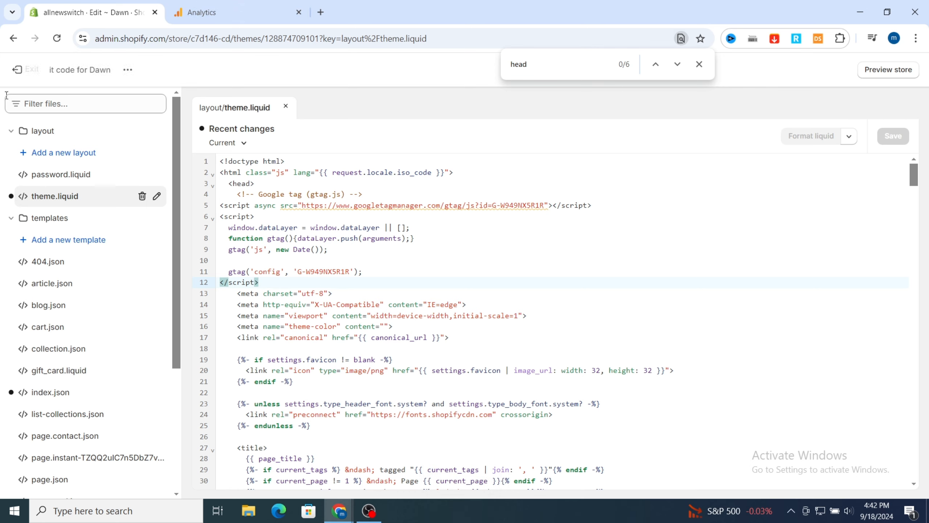
Exit the theme code editor, switch to Google Analytics and close the Google tag setup instructions
{"action": "left_click", "coordinate": [18, 71]}
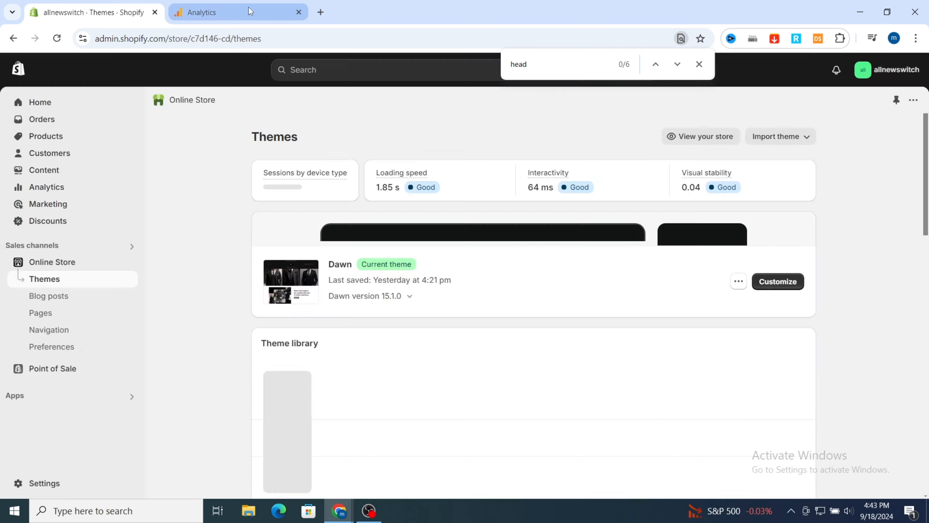
{"action": "left_click", "coordinate": [237, 12]}
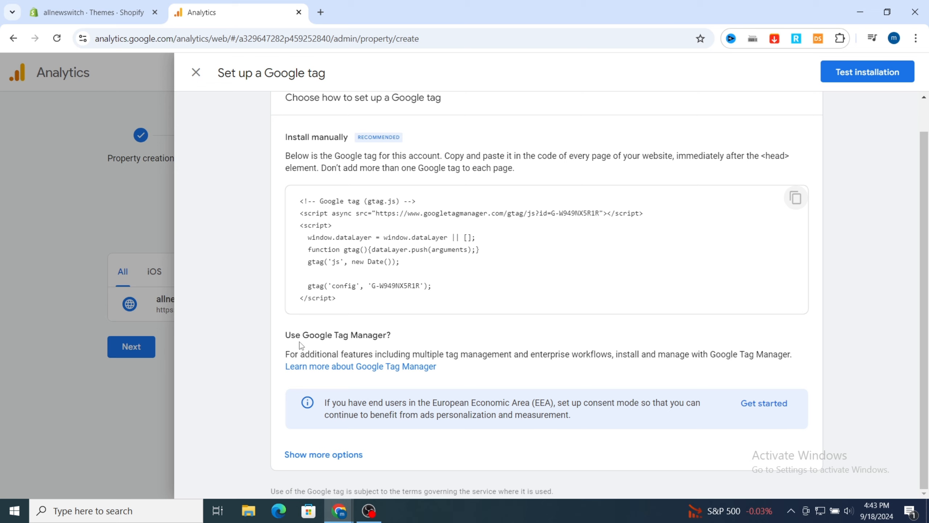
{"action": "left_click", "coordinate": [196, 73]}
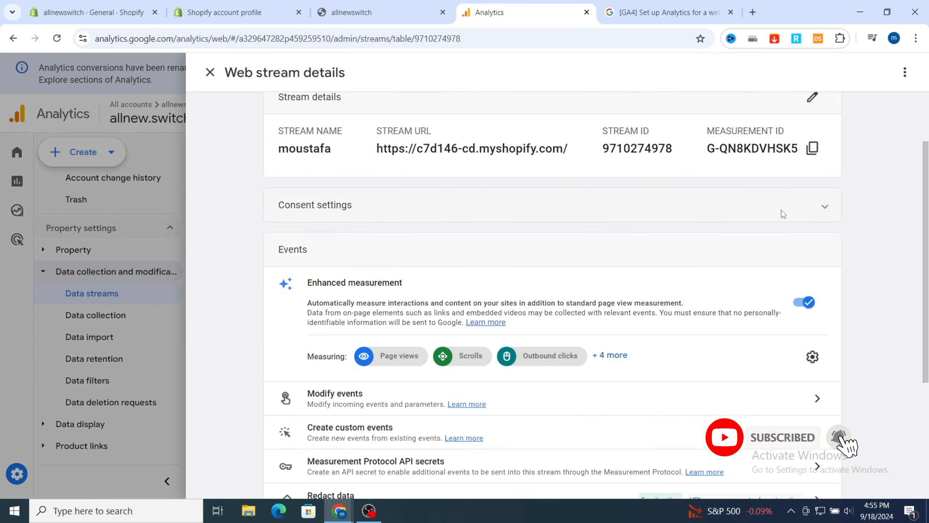
Review the web stream's event settings down to the Google tag section
{"action": "scroll", "coordinate": [813, 234], "scroll_direction": "down", "scroll_amount": 1}
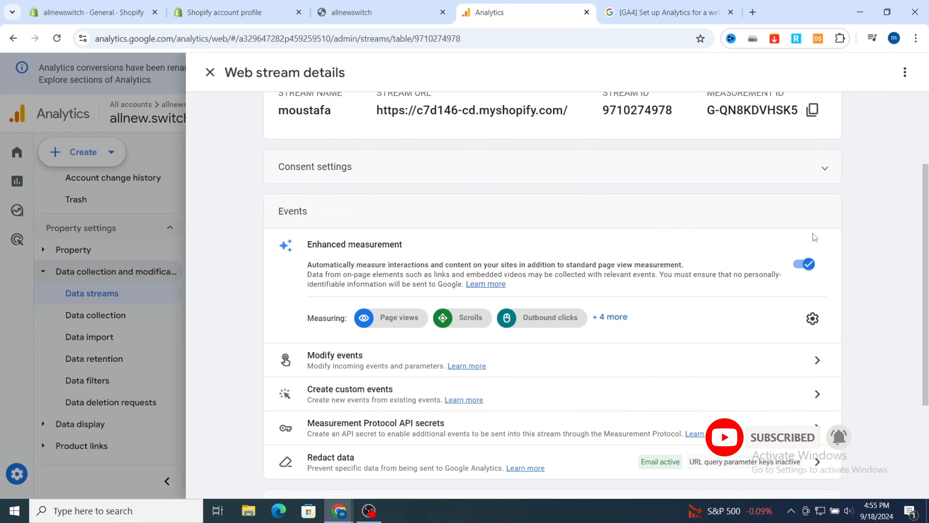
{"action": "scroll", "coordinate": [814, 235], "scroll_direction": "down", "scroll_amount": 2}
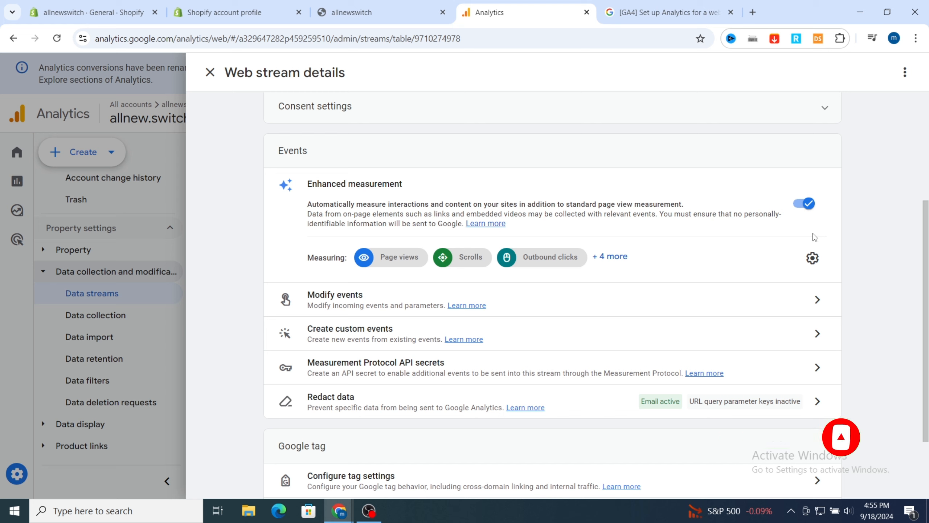